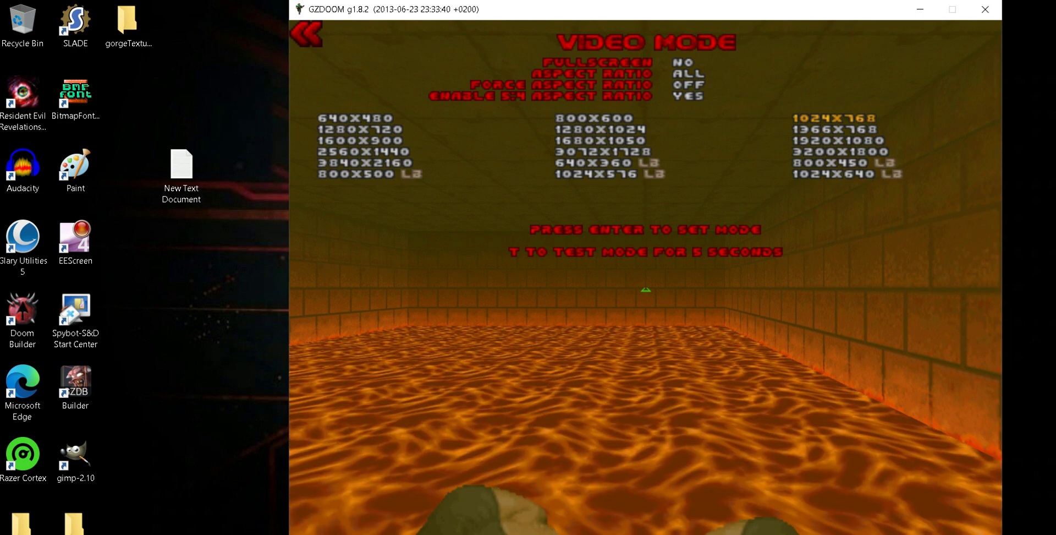
Step: Exit the Video Mode menu and walk toward the two anklets on the dark ledge
key(Escape)
key(Escape)
key(Escape)
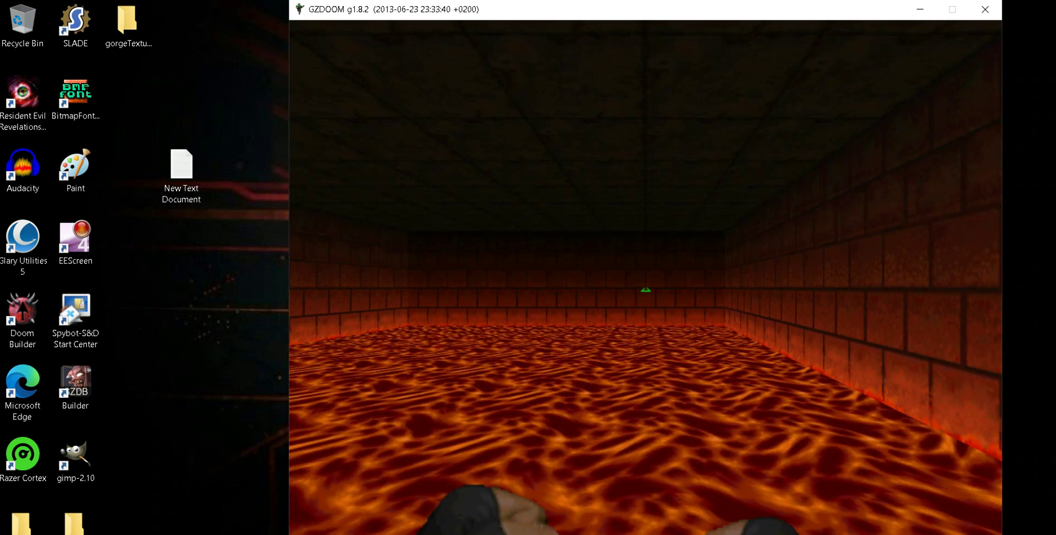
key(Up)
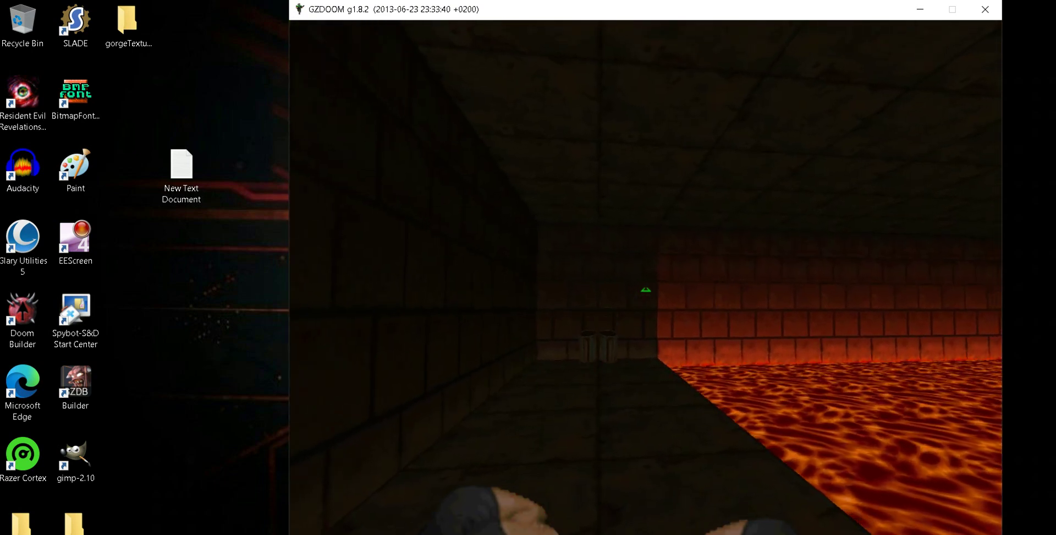
key(Up)
key(Right)
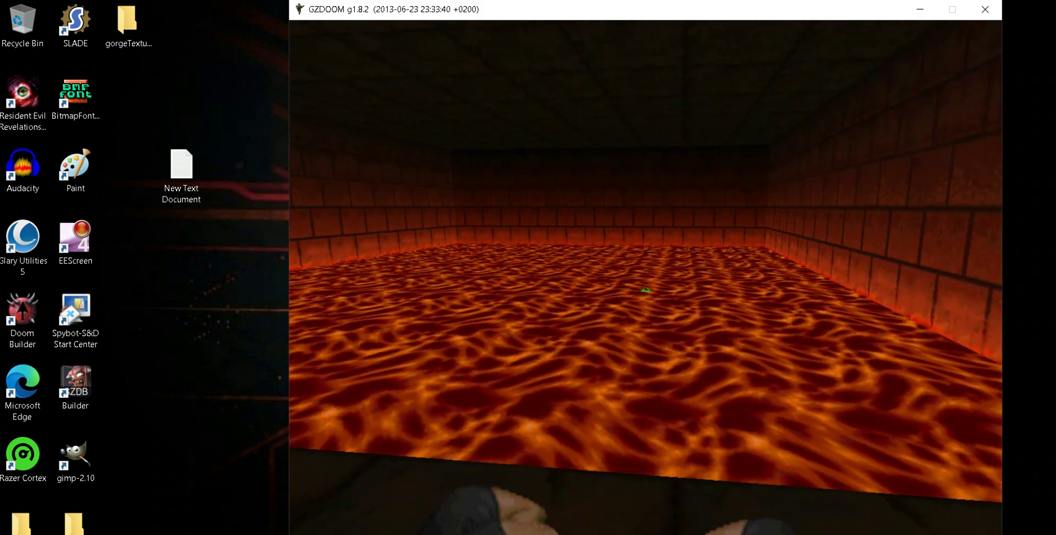
key(Left)
key(Up)
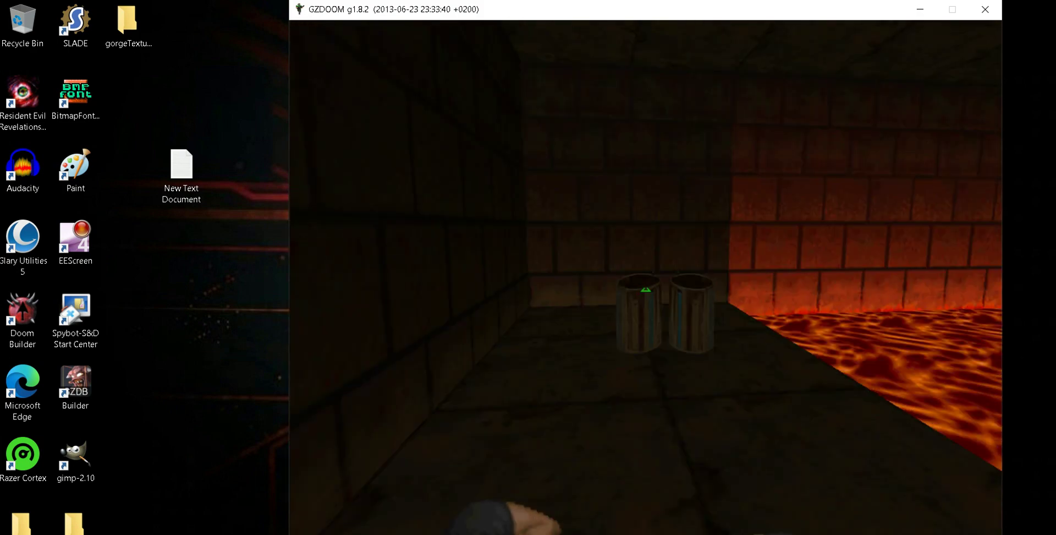
key(Up)
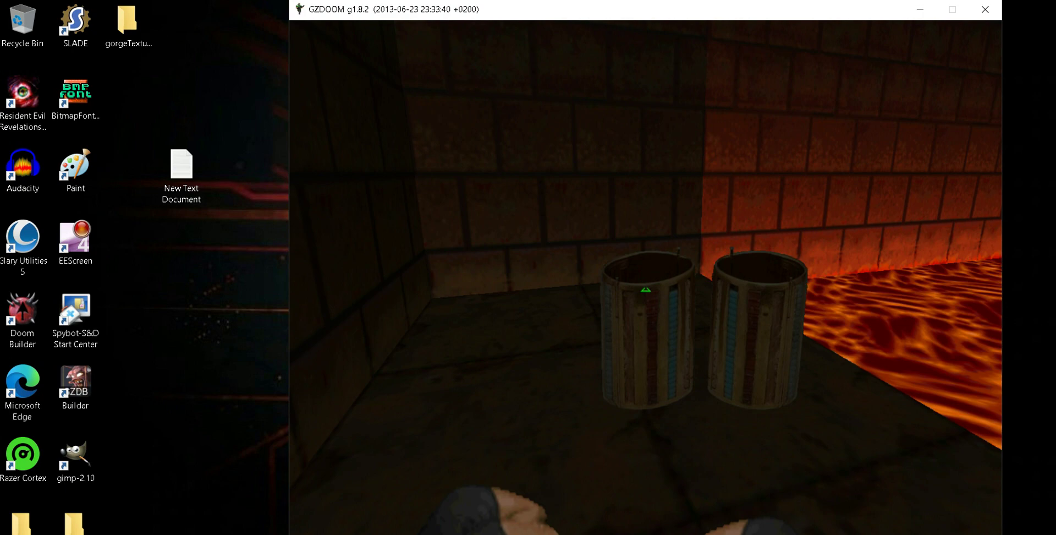
key(Up)
Step: Look around the lava room, then walk up close to the two anklets
key(Right)
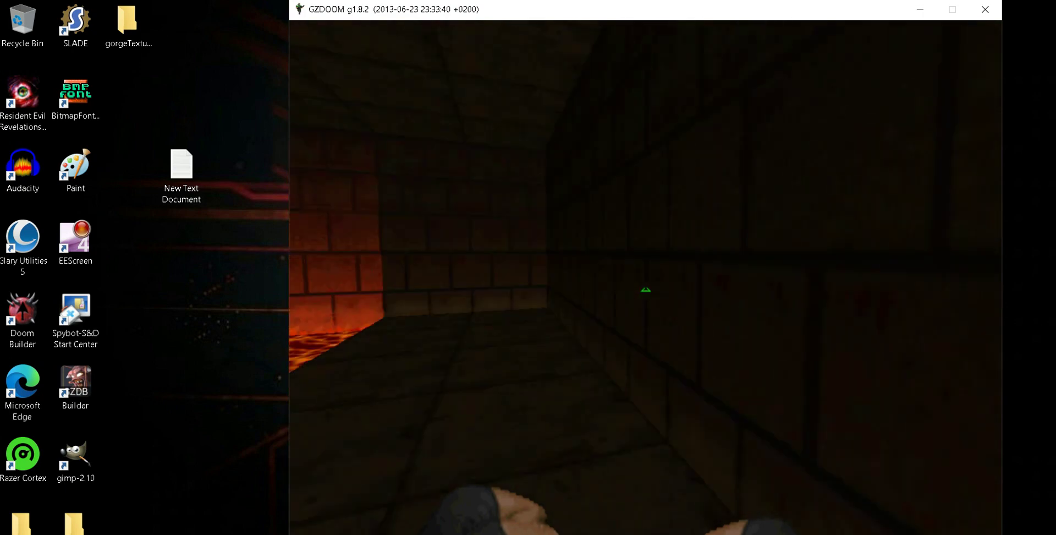
key(Right)
key(Right)
key(Right)
key(Left)
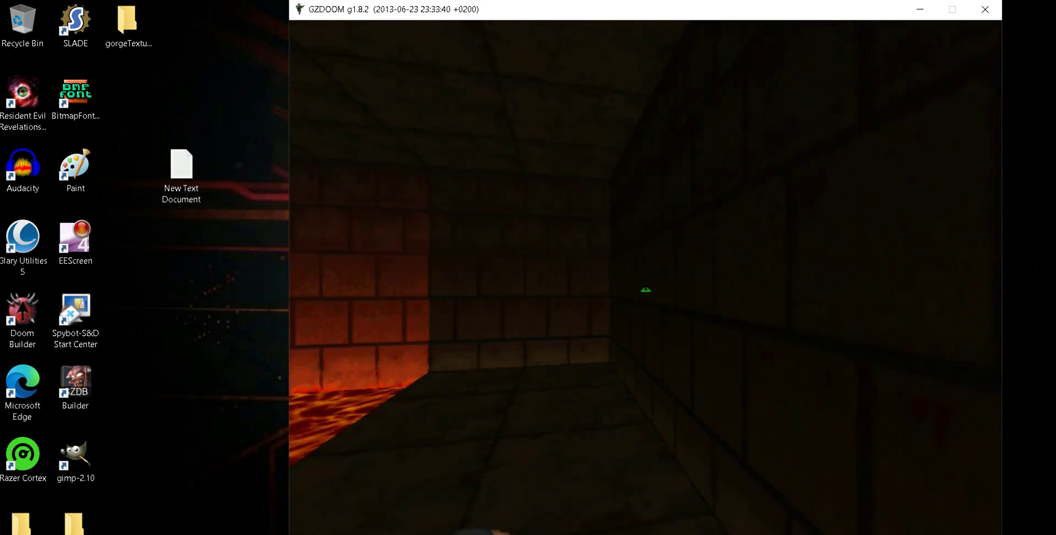
key(Left)
key(Left)
key(Up)
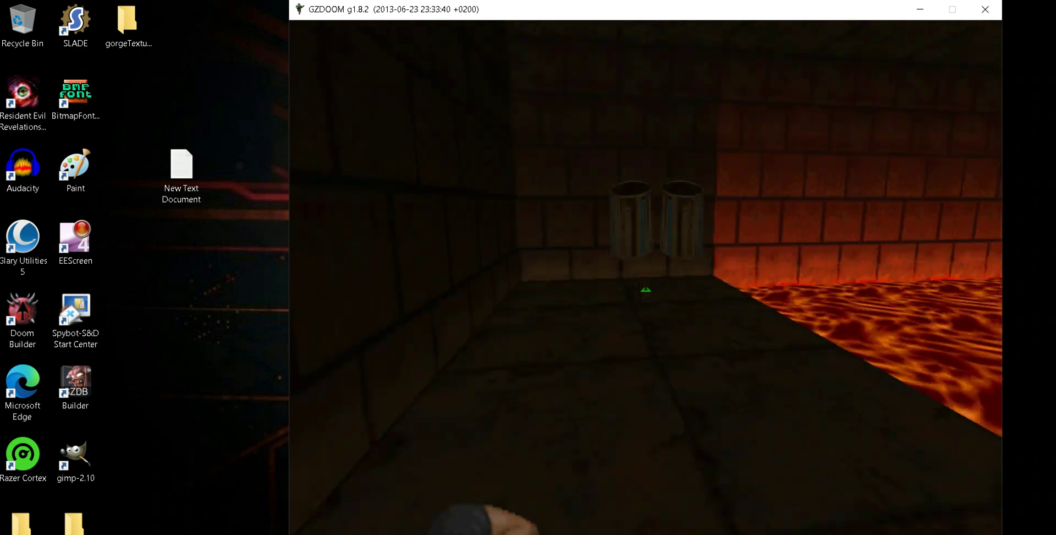
key(Up)
key(Up)
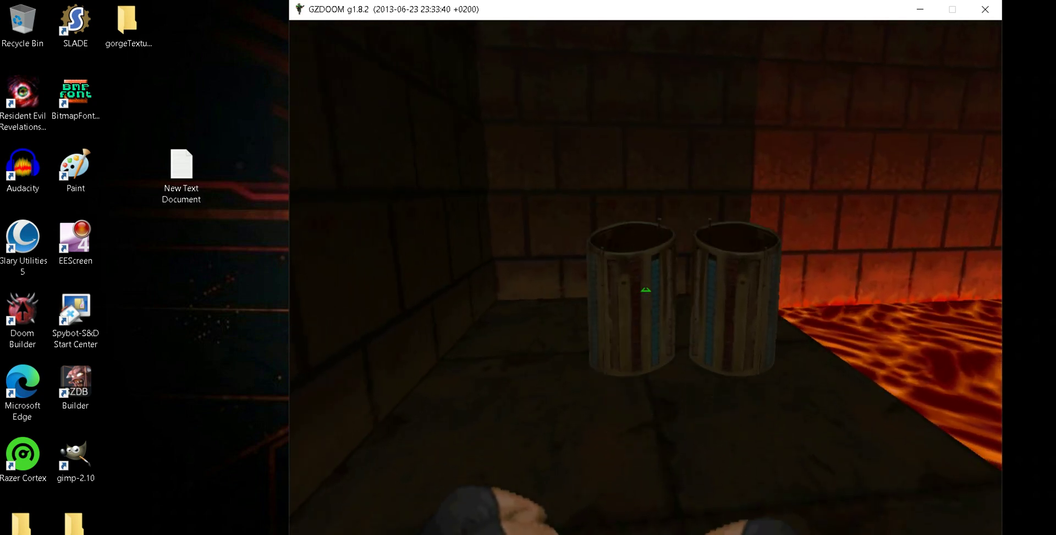
Step: Look down at the anklets, then turn and walk to the lava pool's edge
key(Page_Down)
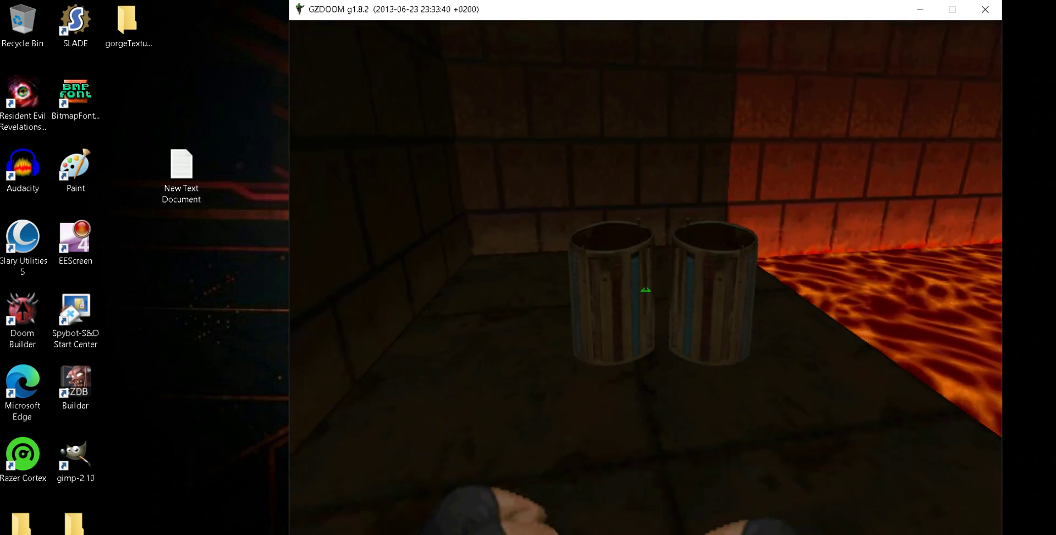
key(Right)
key(Right)
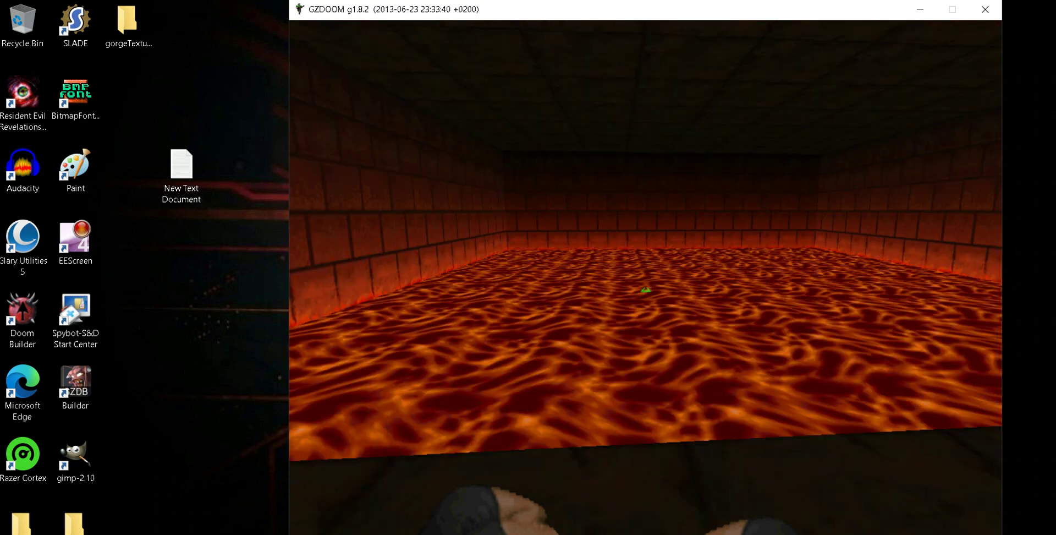
key(Right)
key(Right)
key(Right)
key(Right)
key(Right)
key(Right)
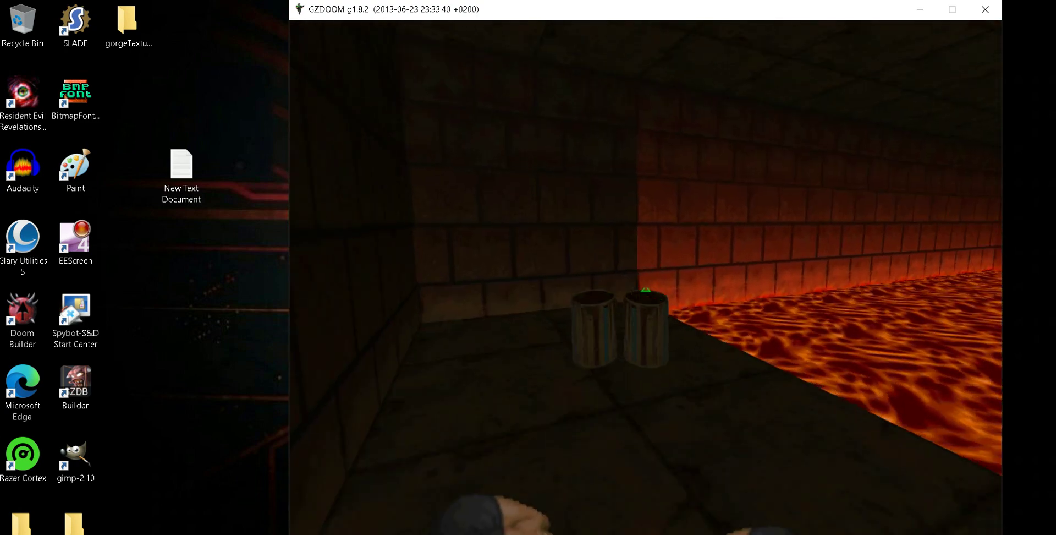
key(Left)
key(Left)
key(Right)
key(Right)
key(Right)
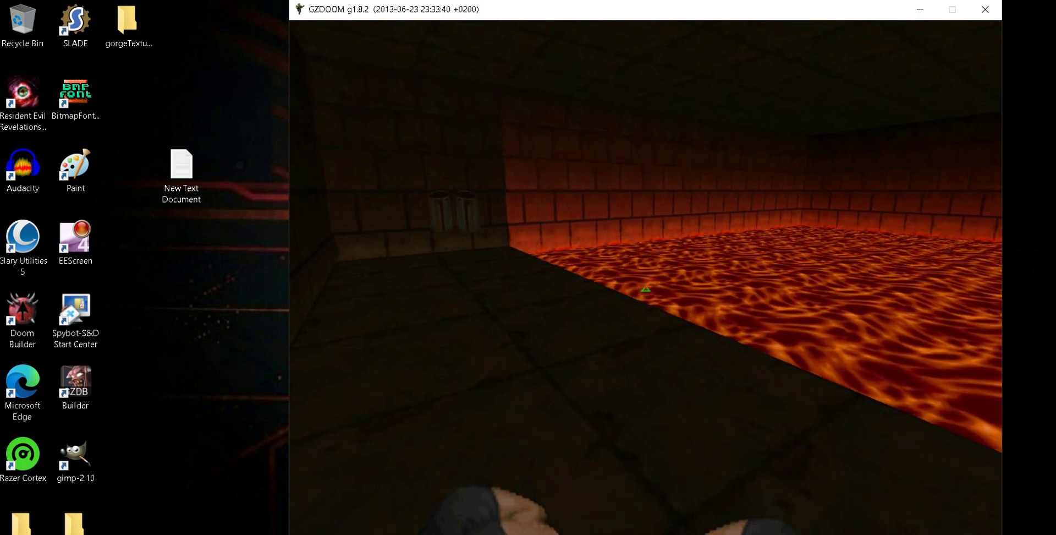
key(Right)
key(Right)
key(Up)
key(Up)
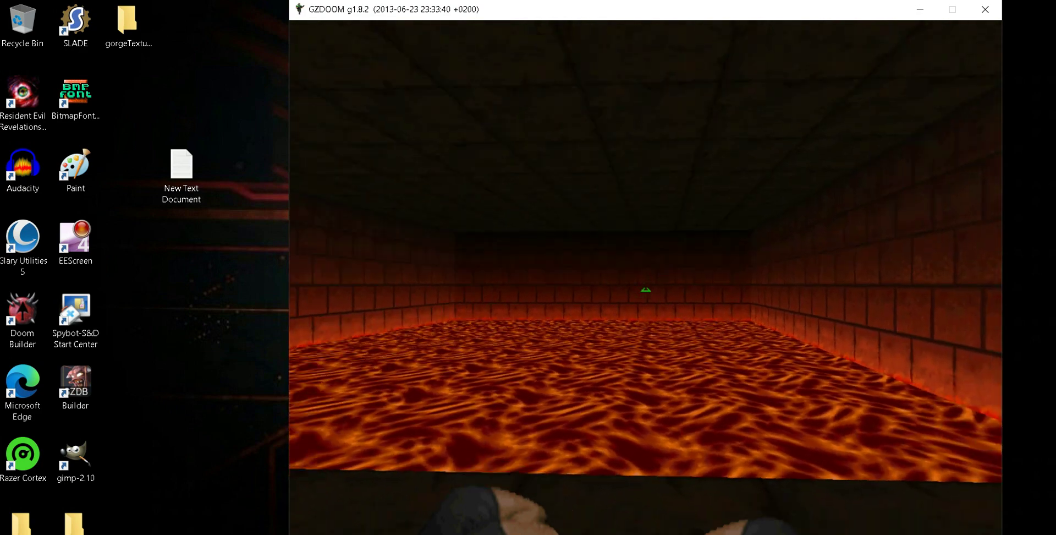
Step: Perish in the lava without anklets, respawn, and collect both anklets from the ledge
key(Up)
key(Up)
key(Up)
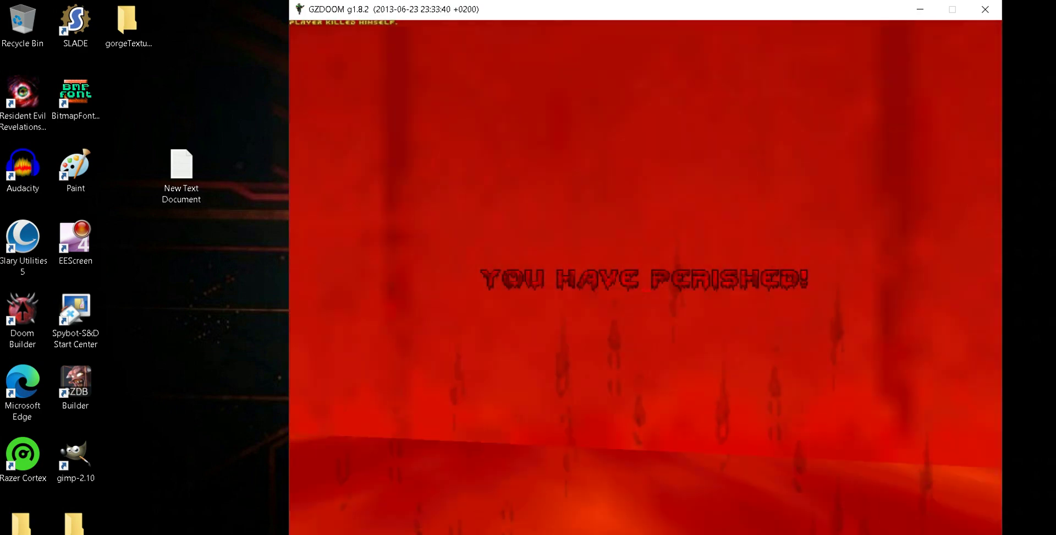
key(space)
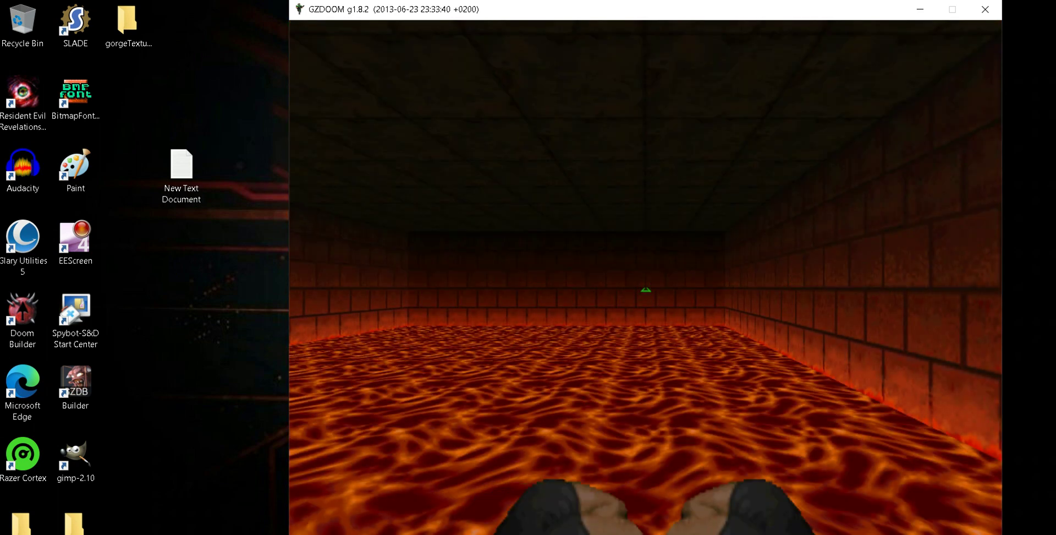
key(Left)
key(Left)
key(Left)
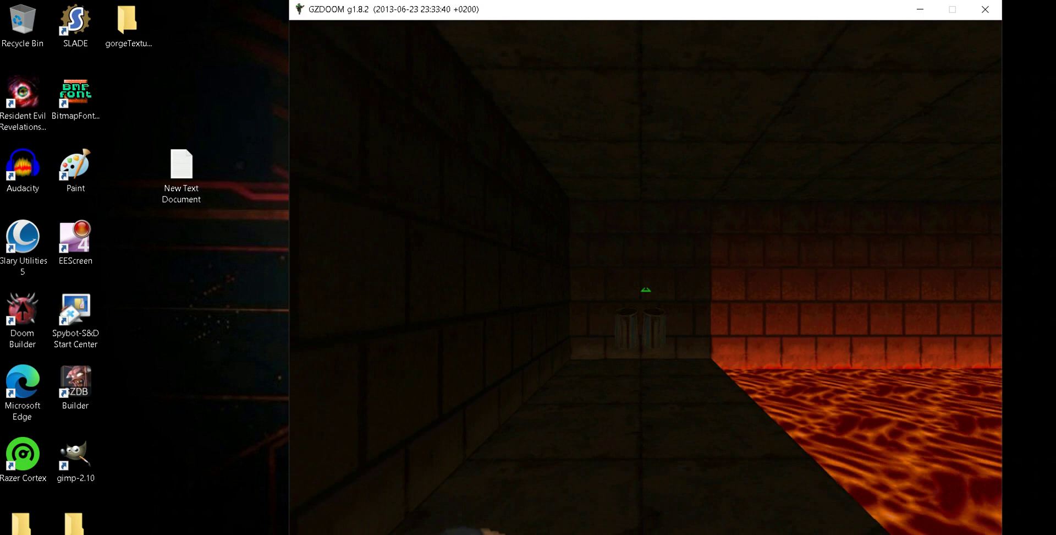
key(Right)
key(Right)
key(Right)
key(Left)
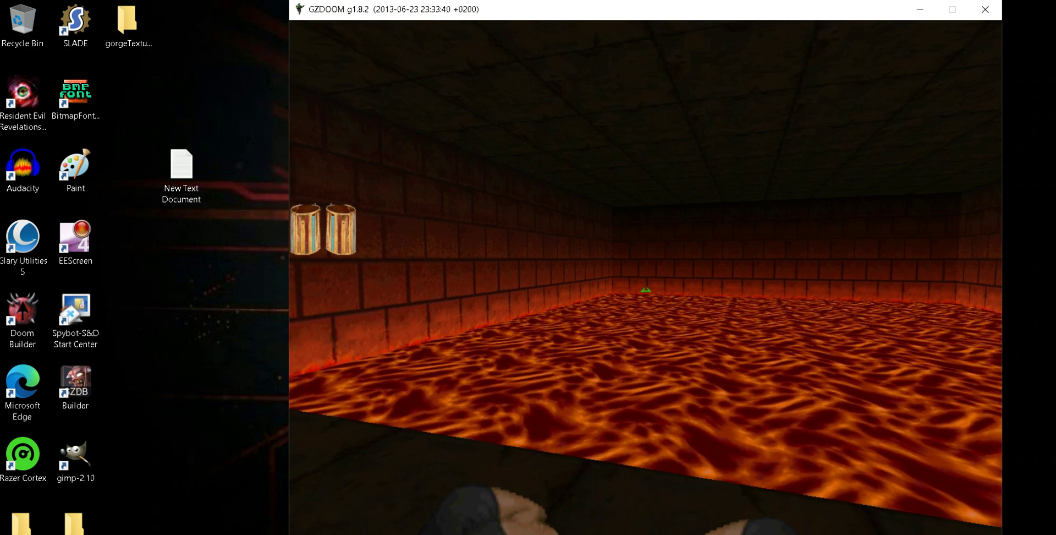
Step: Wade into the lava wearing the anklets, then step back onto the dark ledge
key(Up)
key(Up)
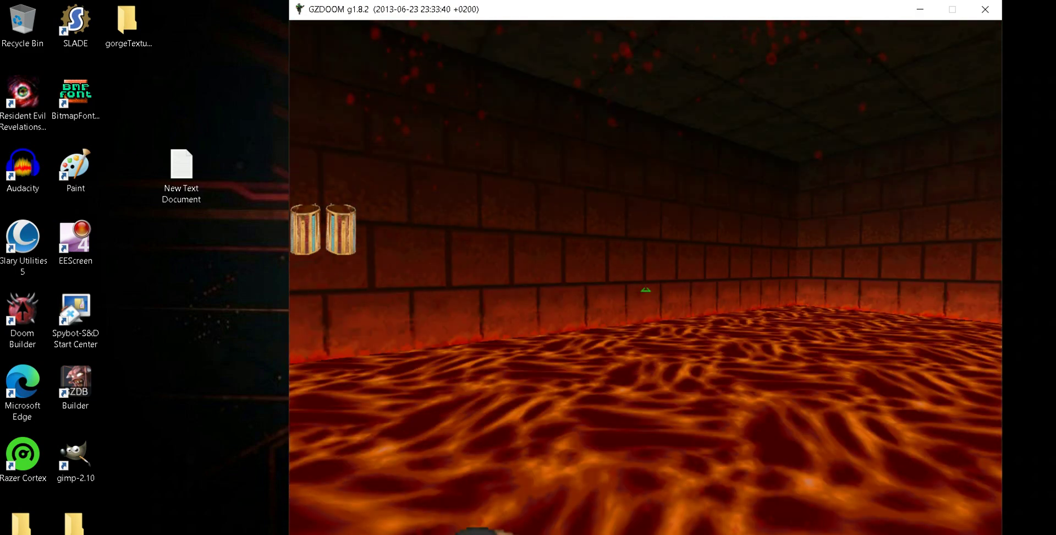
key(Right)
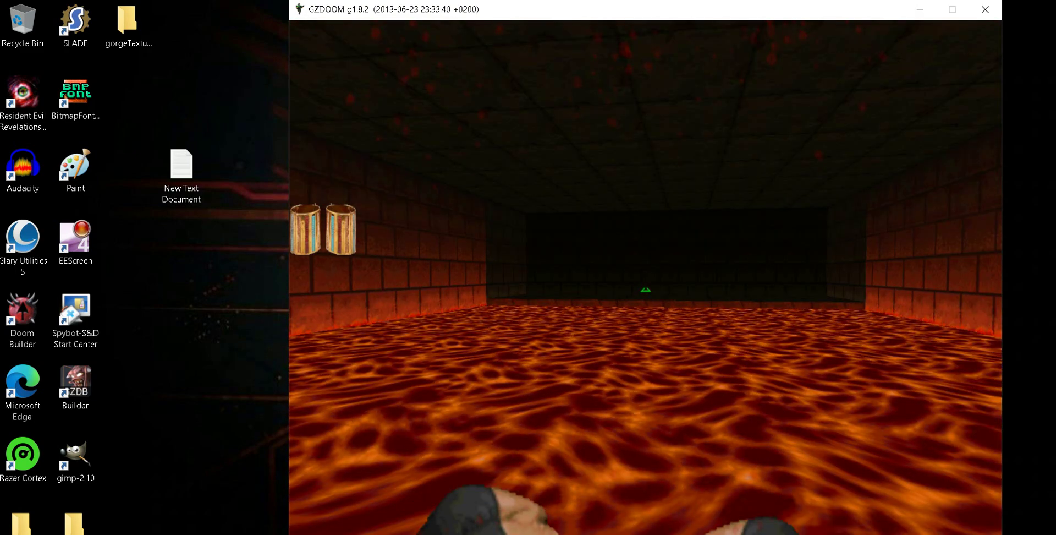
key(Right)
key(Up)
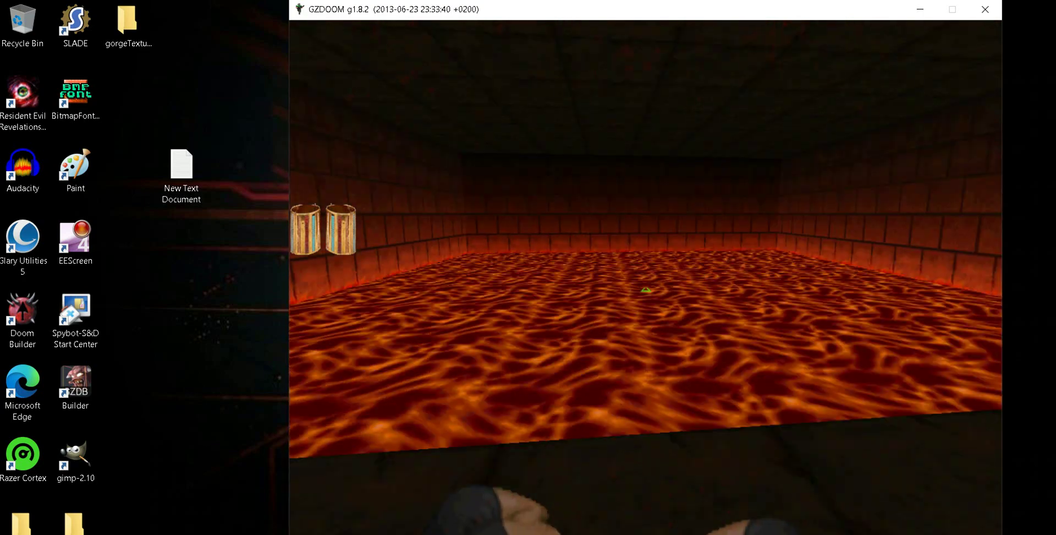
Step: Walk through the lava again, climb back onto the ledge, and open the main menu
key(Up)
key(Up)
key(Left)
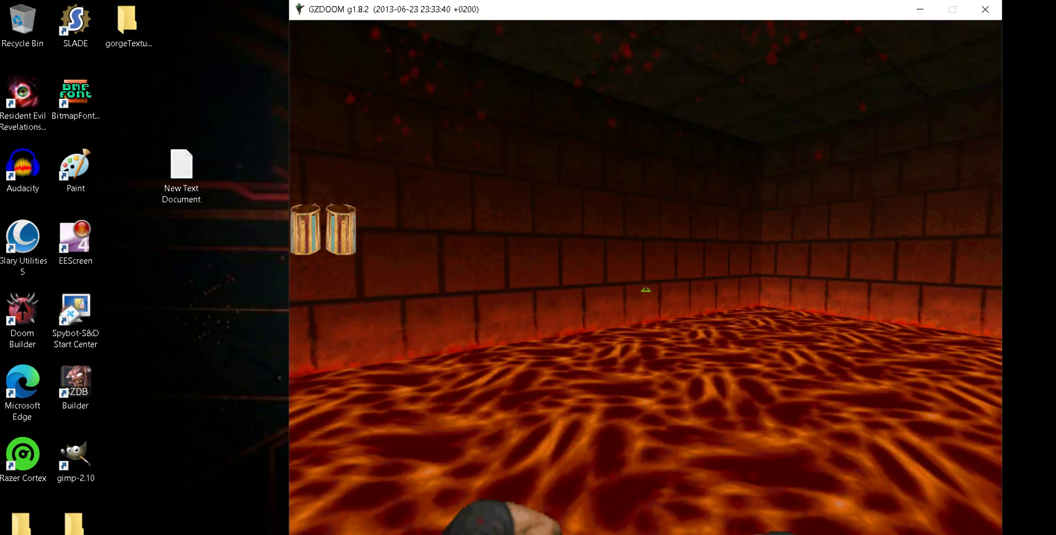
key(Up)
key(Right)
key(Up)
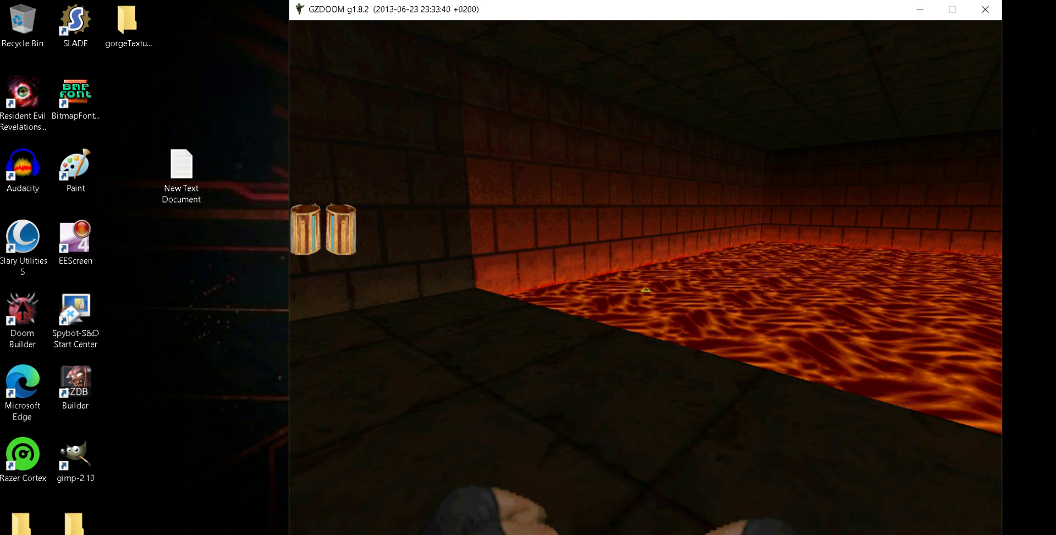
key(Right)
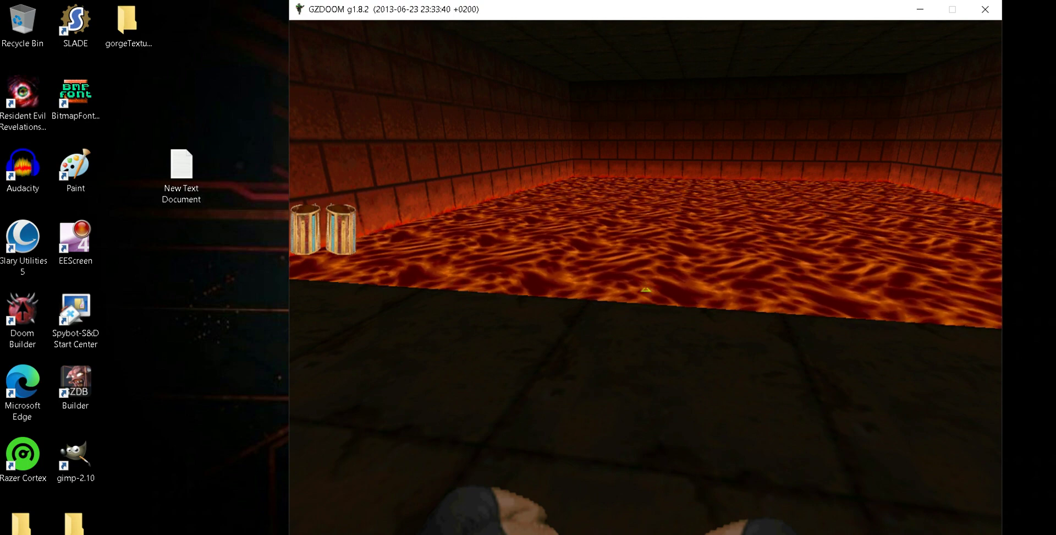
key(Page_Up)
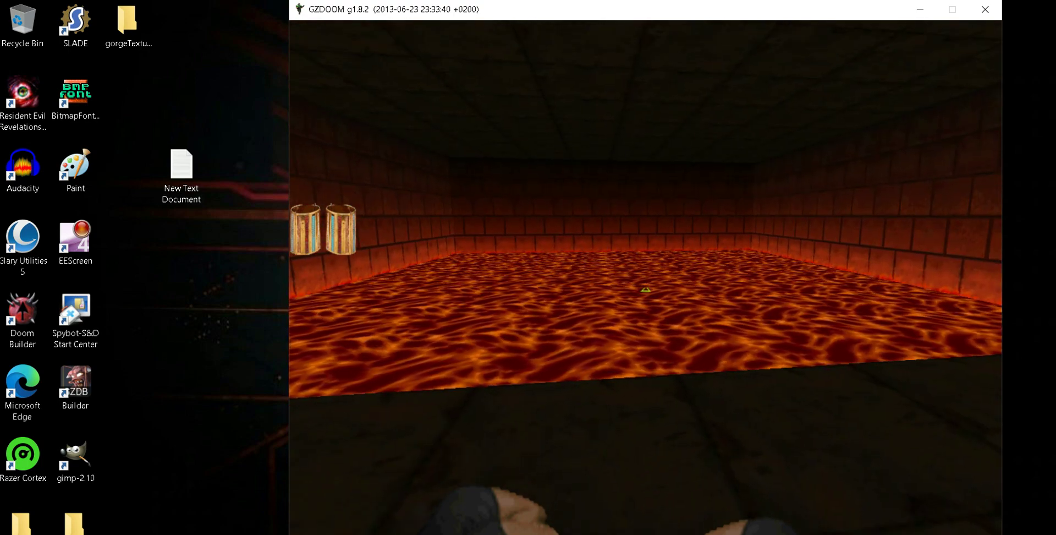
key(Escape)
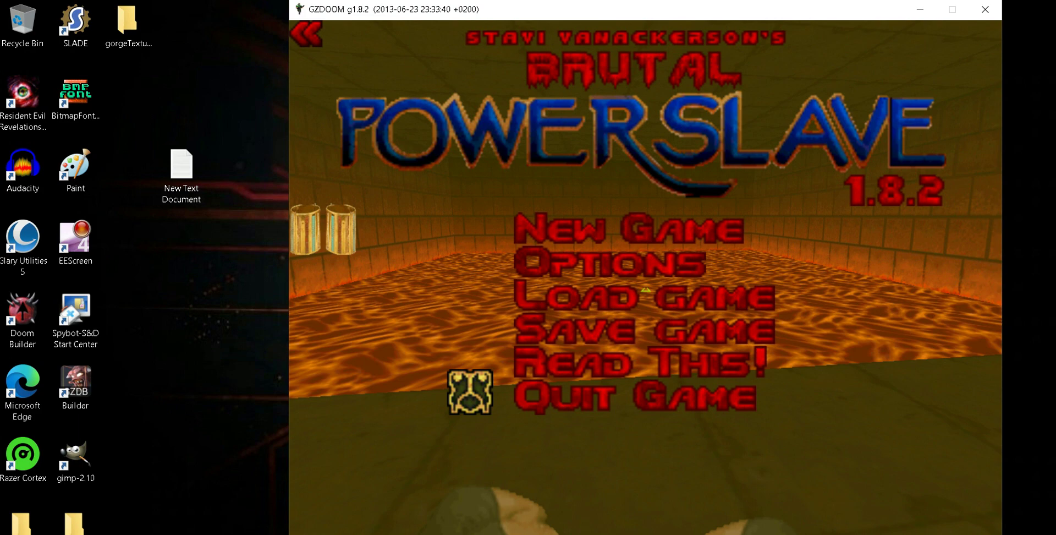
Step: Choose Quit Game to bring up the Yes/No exit prompt
key(Return)
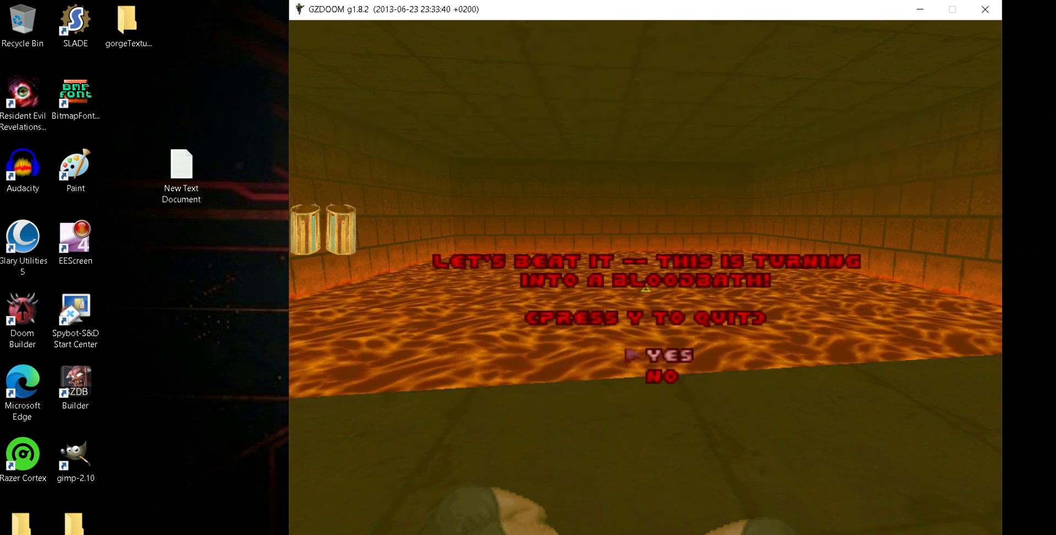